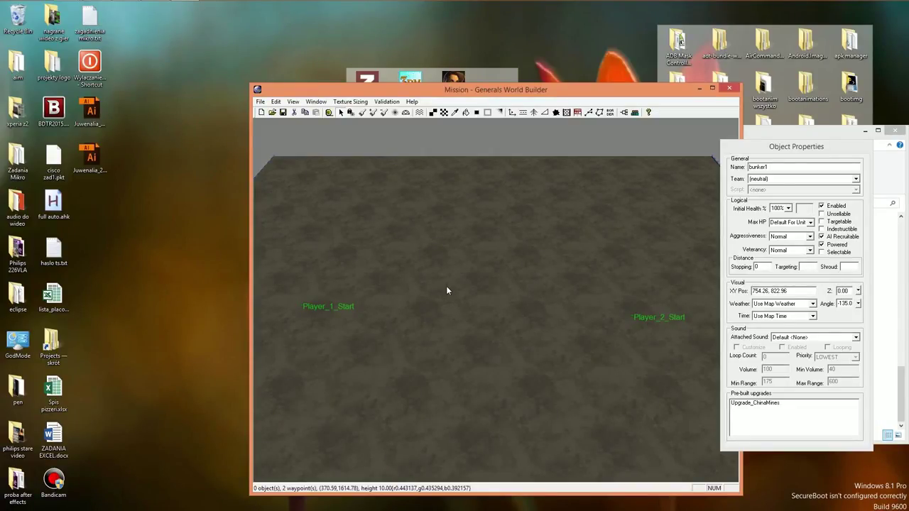
Place an Infa_ChinaBunker near the centre of the map, between the player starts.
{"action": "left_click", "coordinate": [447, 291]}
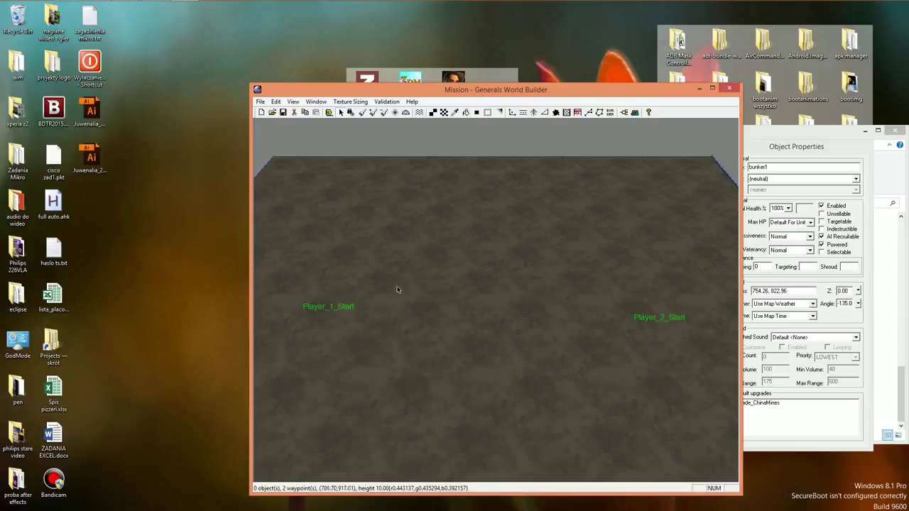
{"action": "left_click", "coordinate": [511, 112]}
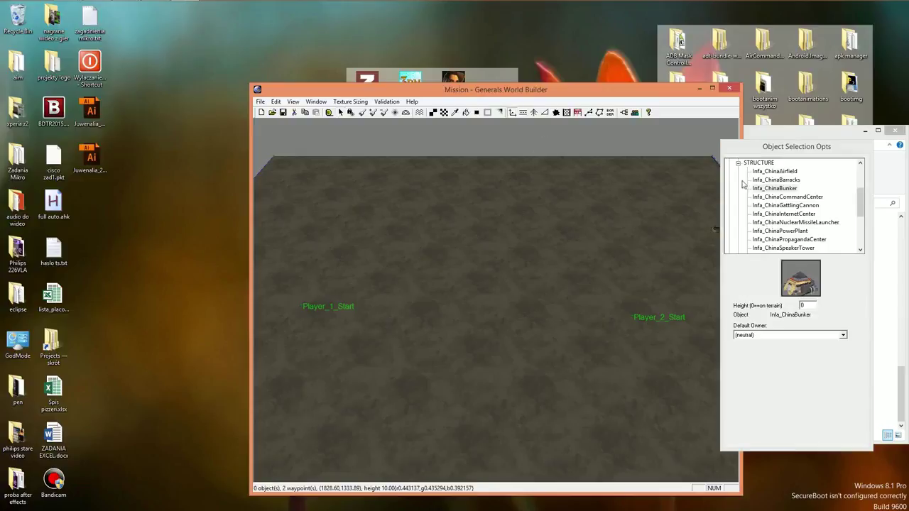
{"action": "left_click", "coordinate": [424, 310]}
{"action": "left_click", "coordinate": [469, 319]}
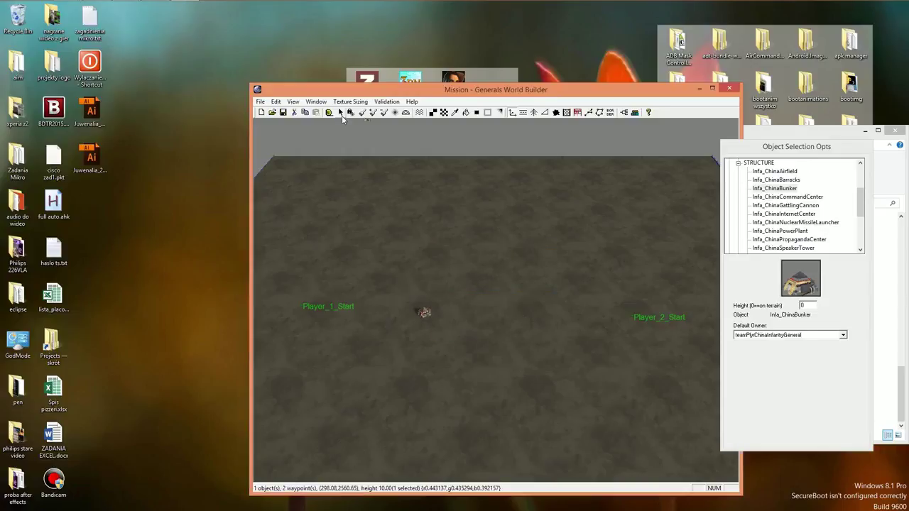
Set the placed bunker's team to (neutral) in Object Properties.
{"action": "left_click", "coordinate": [341, 112]}
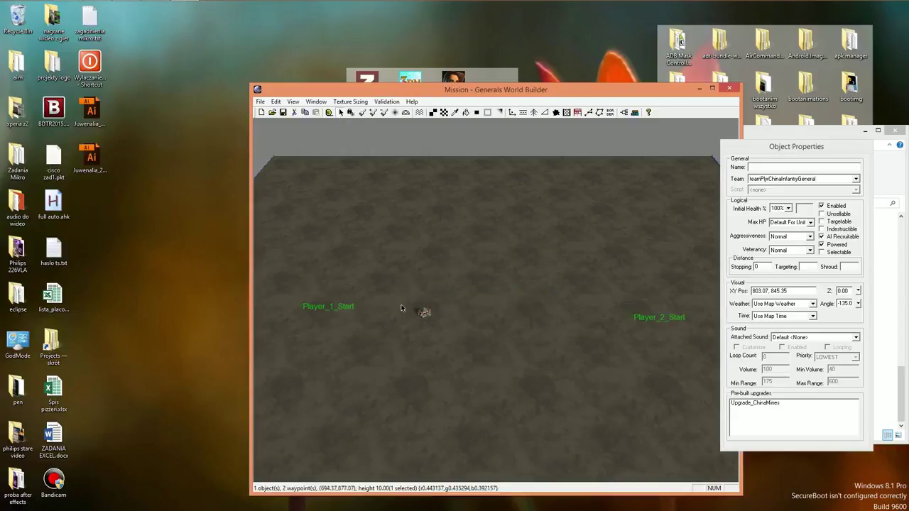
{"action": "left_click", "coordinate": [855, 181]}
{"action": "left_click", "coordinate": [808, 188]}
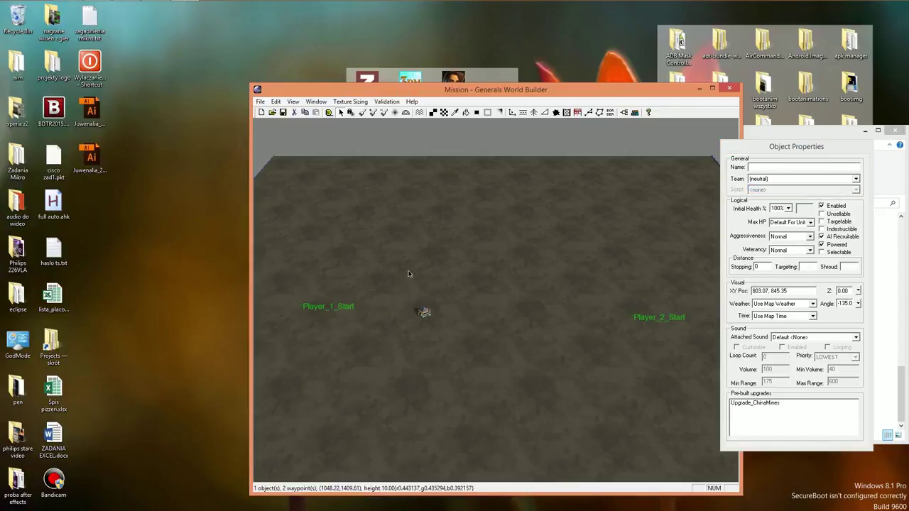
Add a new player with the FactionCivilian template to the map's player list.
{"action": "left_click", "coordinate": [261, 101]}
{"action": "left_click", "coordinate": [276, 102]}
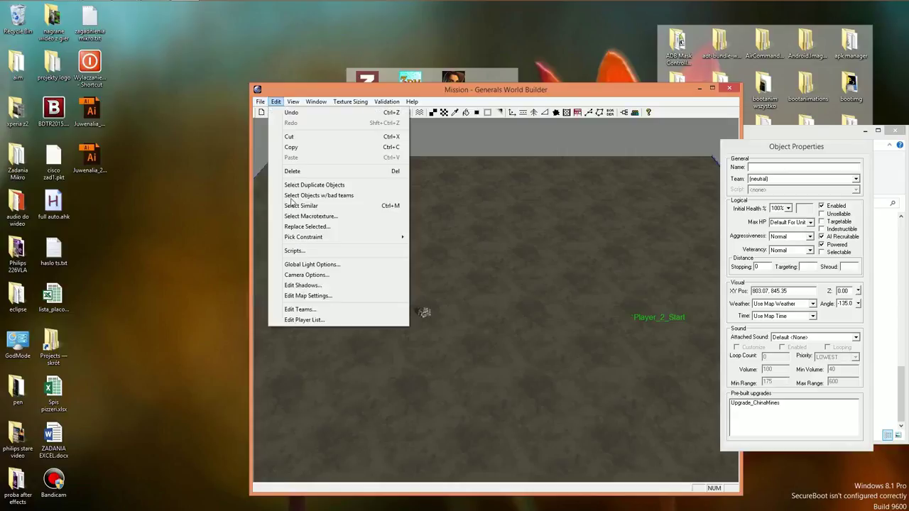
{"action": "left_click", "coordinate": [304, 319]}
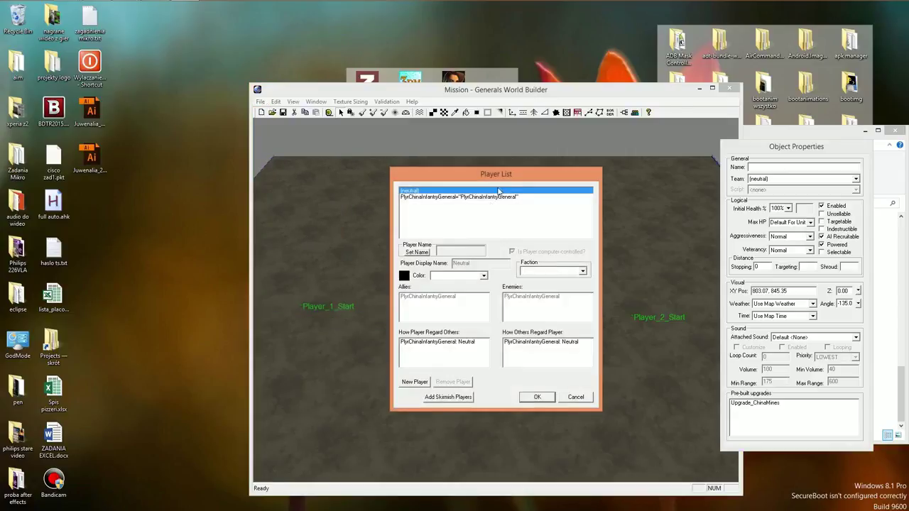
{"action": "left_click", "coordinate": [424, 384]}
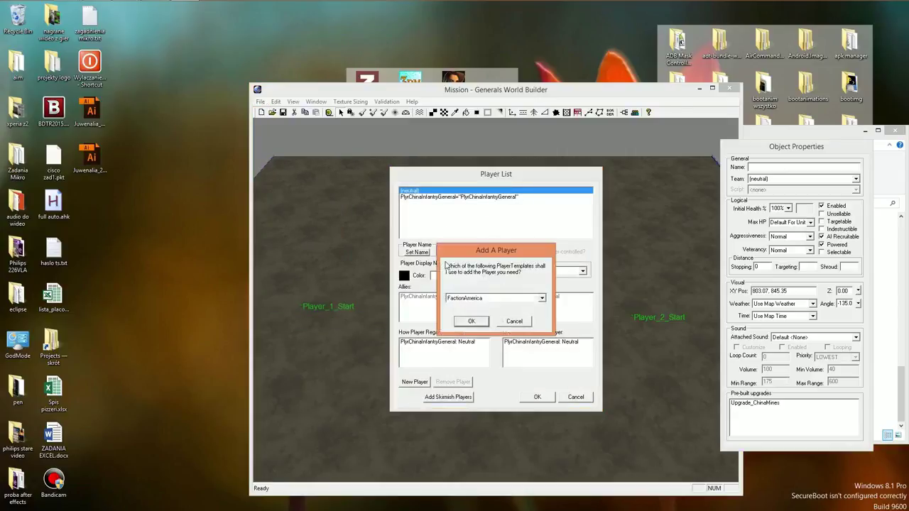
{"action": "left_click", "coordinate": [480, 299]}
{"action": "left_click", "coordinate": [470, 363]}
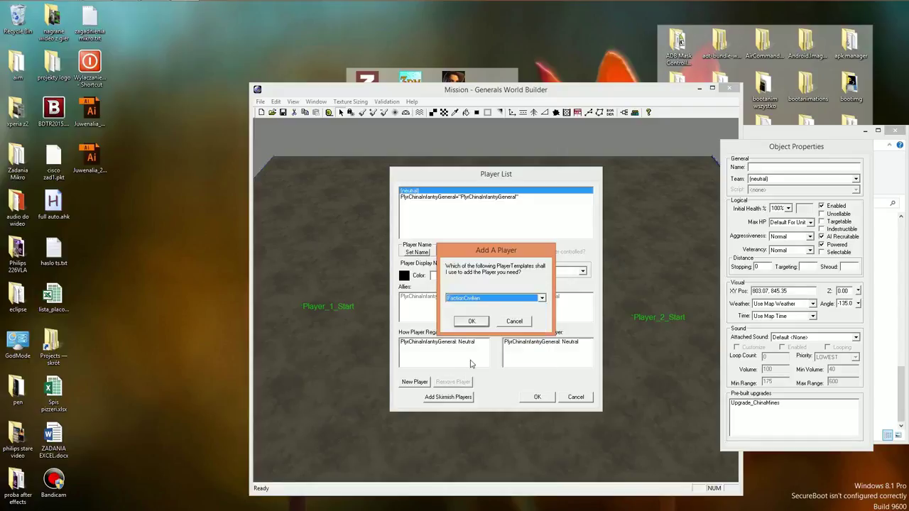
{"action": "left_click", "coordinate": [469, 323]}
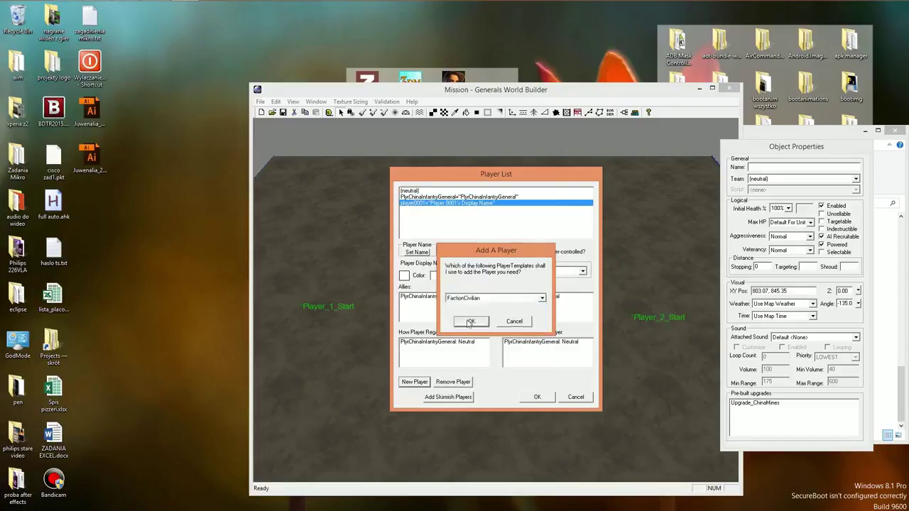
{"action": "left_click", "coordinate": [581, 397]}
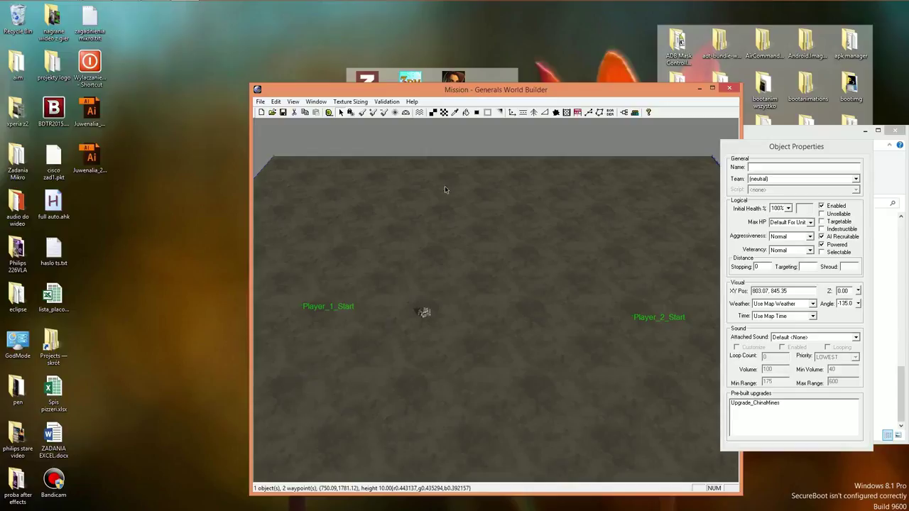
Enter 'bunker1' as the bunker's name in Object Properties.
{"action": "left_click", "coordinate": [776, 171]}
{"action": "type", "text": "bunker1"}
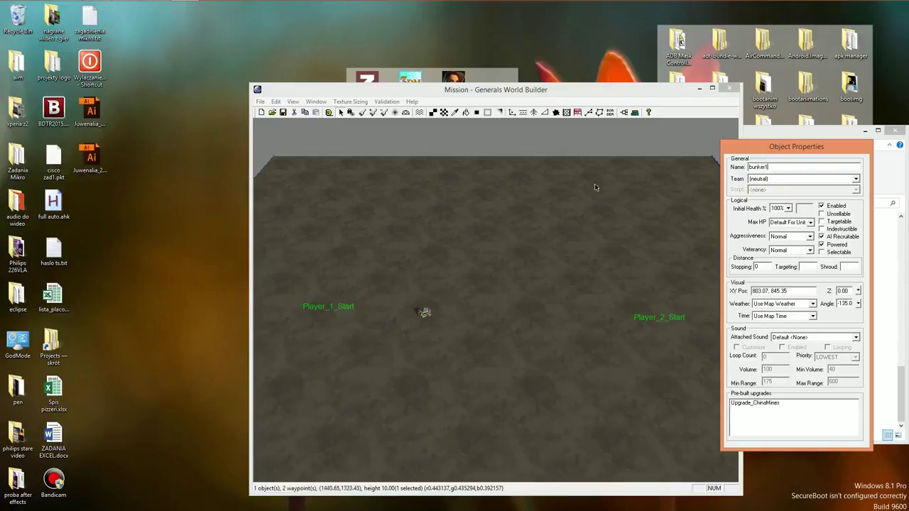
{"action": "left_click", "coordinate": [626, 121]}
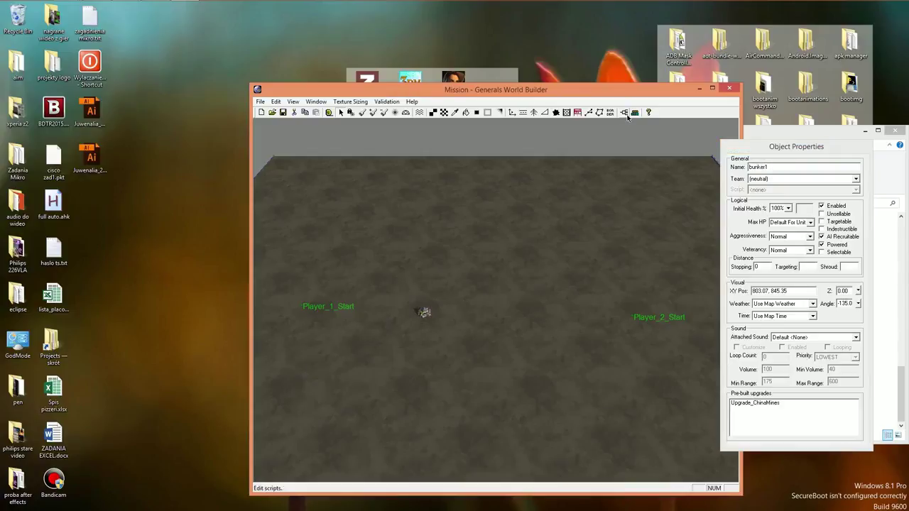
Create a new PlyrCivilian script and start adding an action to run when true.
{"action": "left_click", "coordinate": [625, 113]}
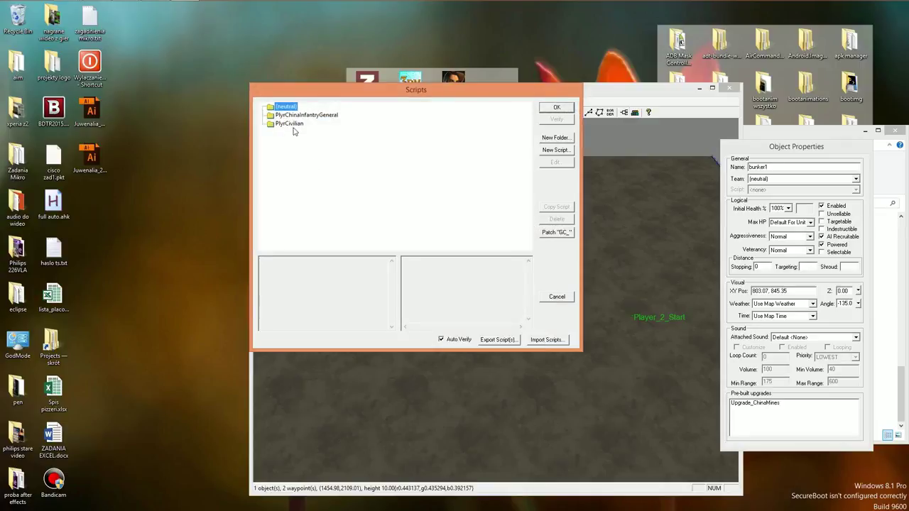
{"action": "mouse_move", "coordinate": [309, 96]}
{"action": "left_mouse_down"}
{"action": "mouse_move", "coordinate": [237, 297]}
{"action": "mouse_move", "coordinate": [220, 182]}
{"action": "left_mouse_up"}
{"action": "left_click", "coordinate": [455, 245]}
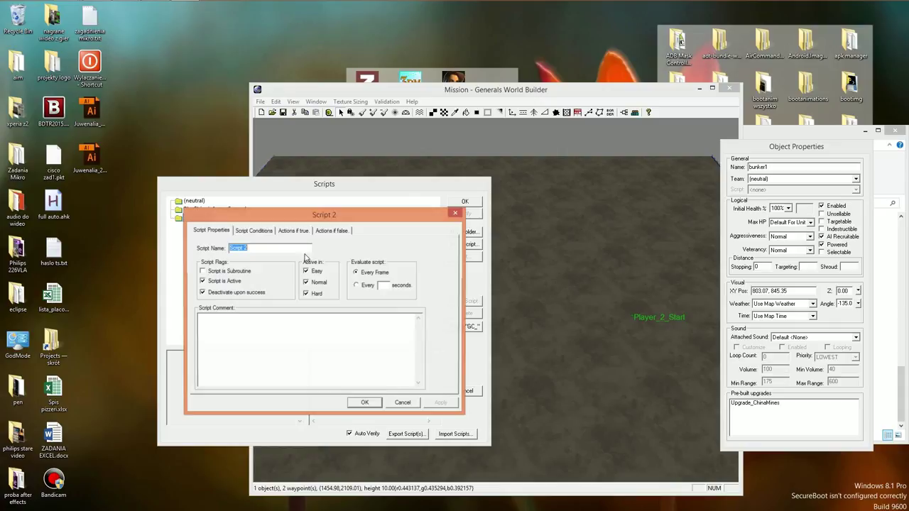
{"action": "left_click", "coordinate": [294, 232]}
{"action": "left_click", "coordinate": [433, 278]}
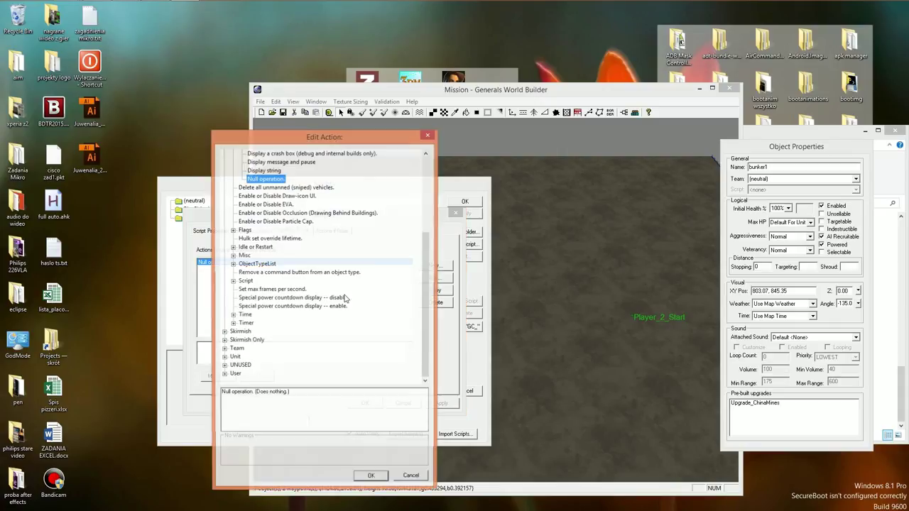
Make the action Unit > Status > Make unmanned for unit bunker1, confirming all dialogs.
{"action": "left_click", "coordinate": [224, 358]}
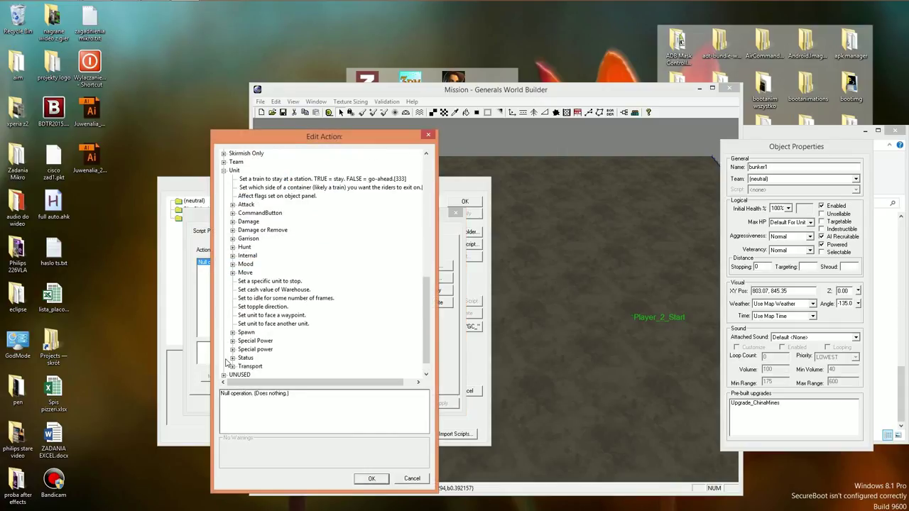
{"action": "left_click", "coordinate": [233, 358]}
{"action": "left_click", "coordinate": [269, 358]}
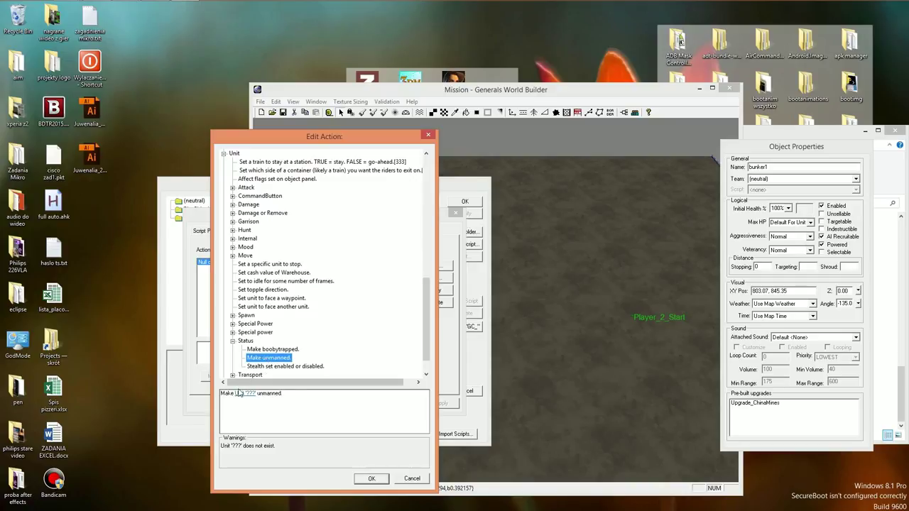
{"action": "left_click", "coordinate": [241, 392]}
{"action": "left_click", "coordinate": [410, 313]}
{"action": "left_click", "coordinate": [284, 325]}
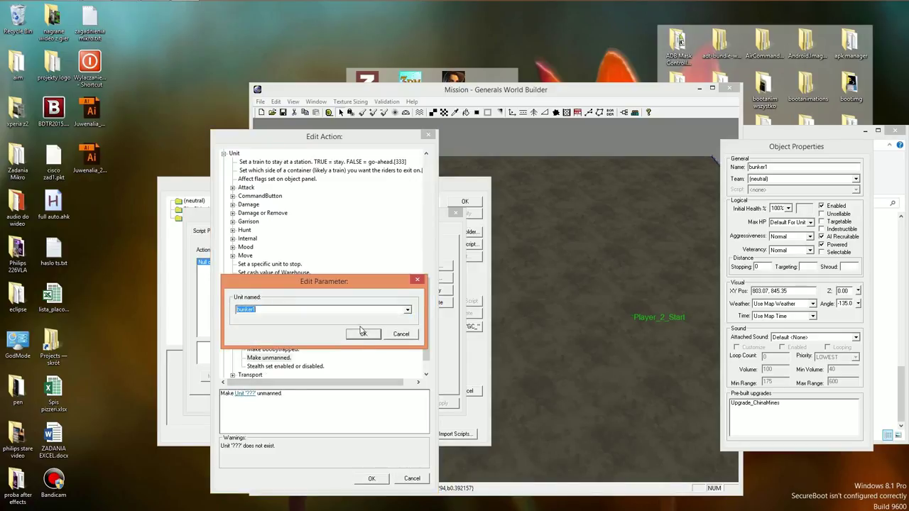
{"action": "left_click", "coordinate": [362, 334]}
{"action": "left_click", "coordinate": [371, 478]}
{"action": "left_click", "coordinate": [364, 404]}
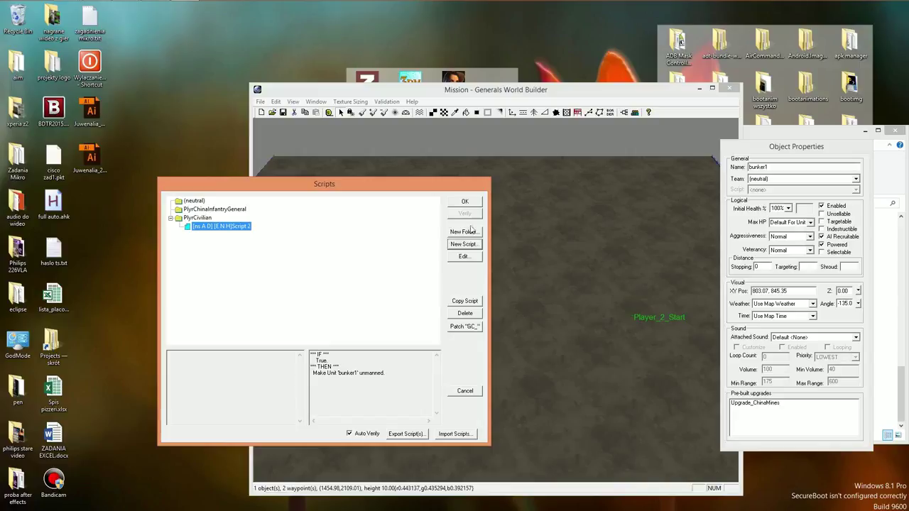
{"action": "left_click", "coordinate": [465, 203]}
Save the map under the name Mission.
{"action": "key", "text": "ctrl+s"}
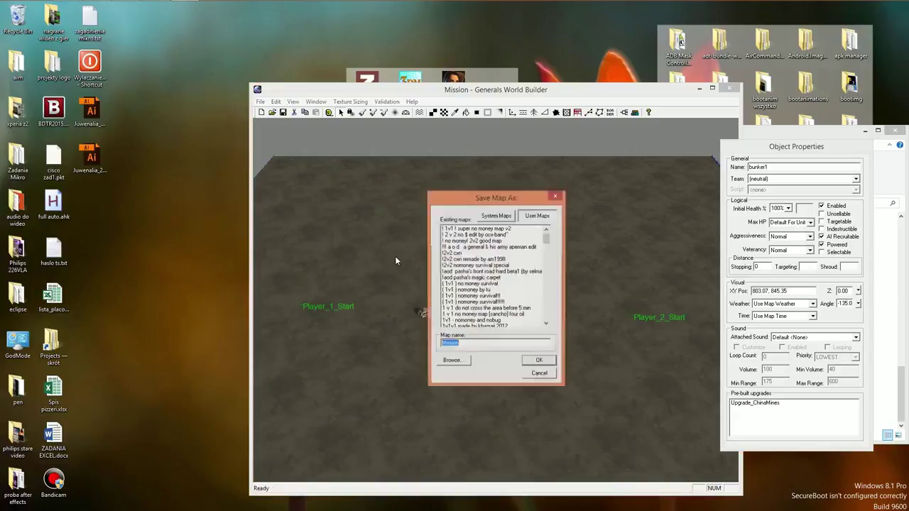
{"action": "left_click", "coordinate": [469, 343]}
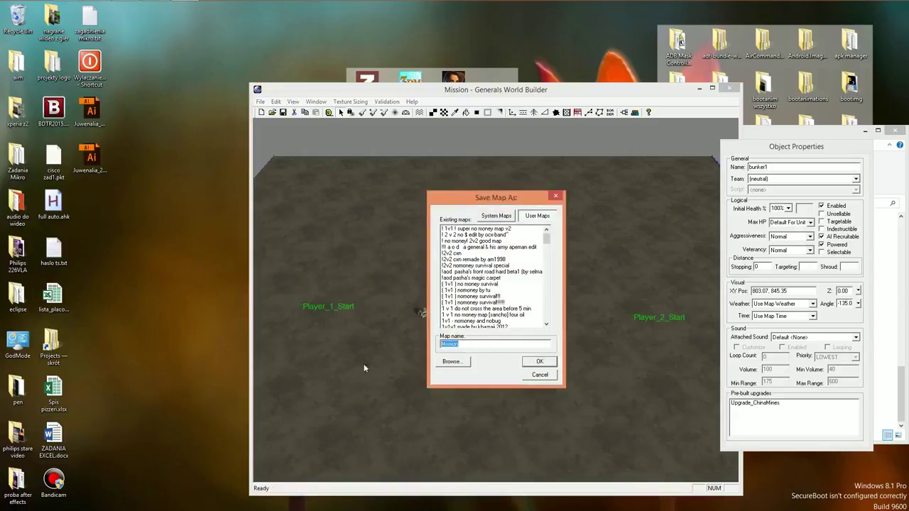
{"action": "key", "text": "Return"}
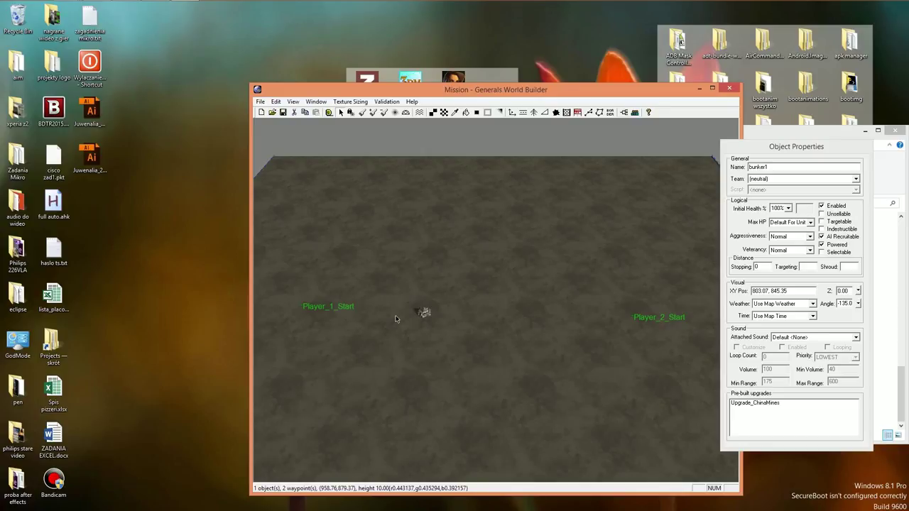